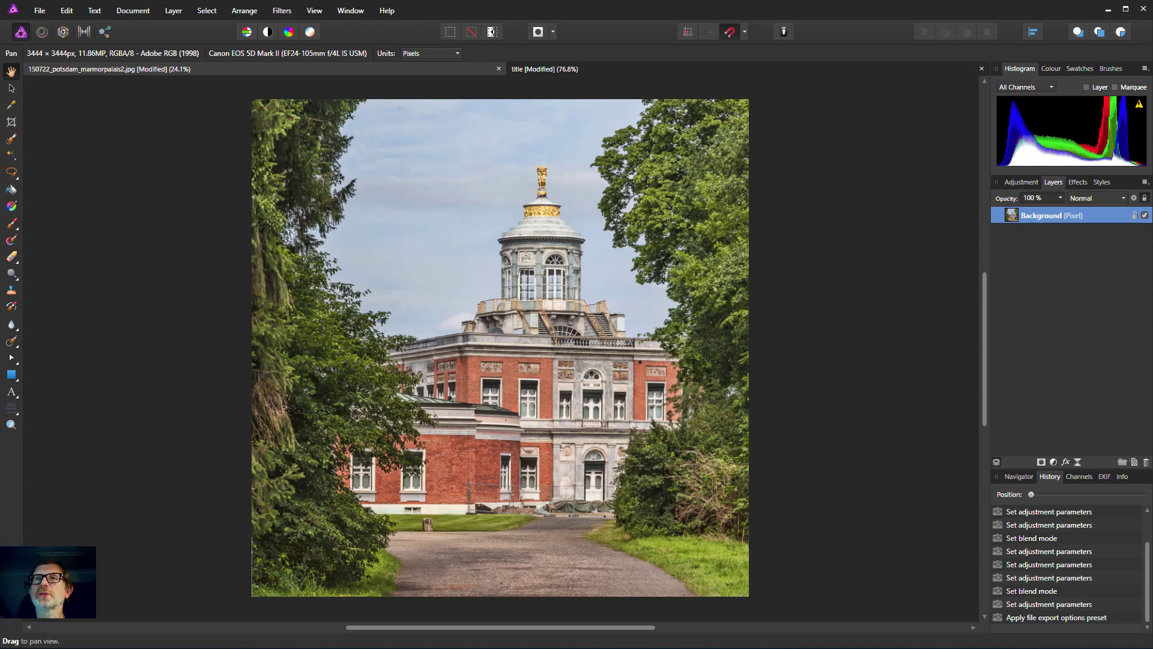
# - Duplicate the Background layer and add a Curves adjustment to the copy, with its dialog placed beside the photo
pyautogui.click(1007, 215)
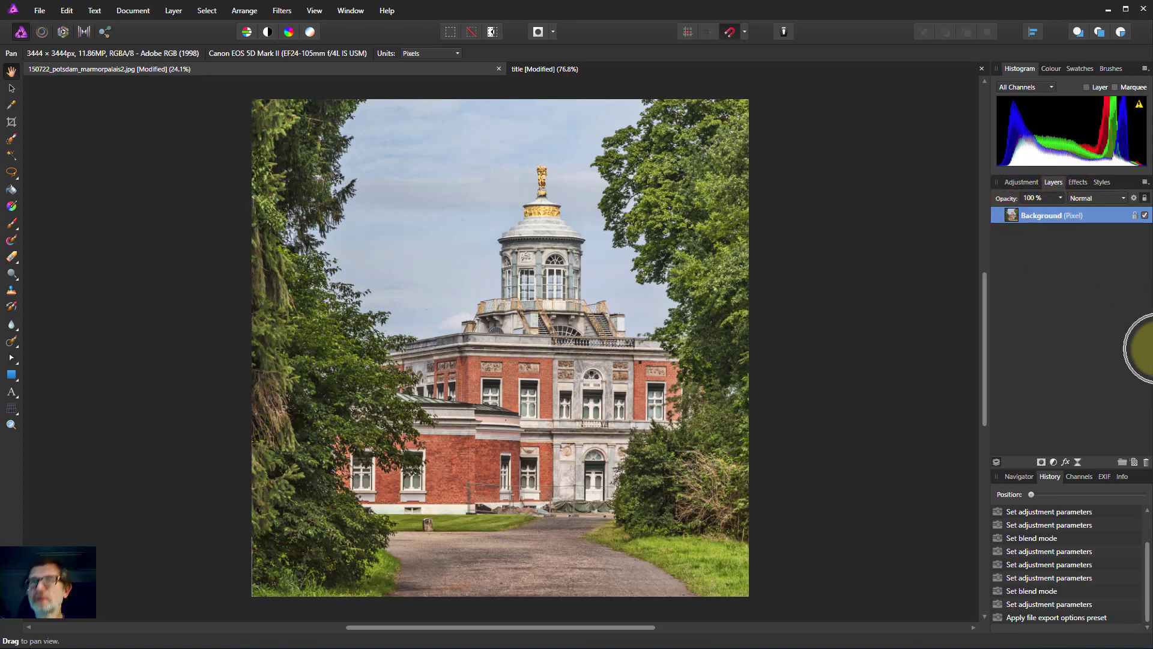
pyautogui.hotkey('ctrl', 'j')
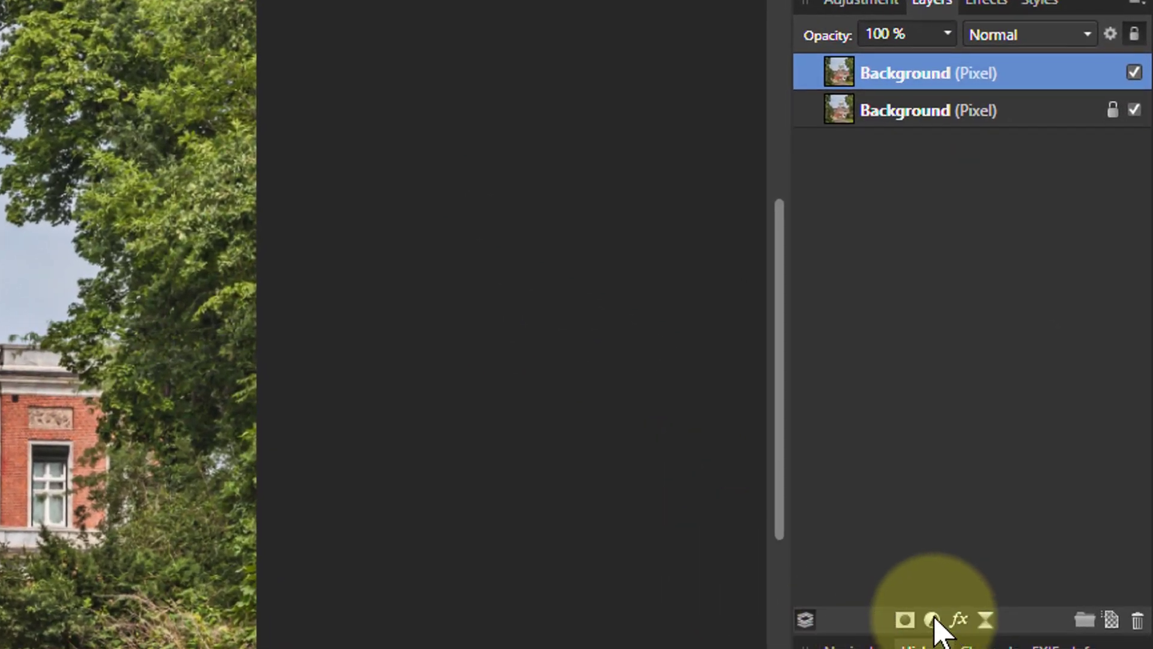
pyautogui.click(932, 620)
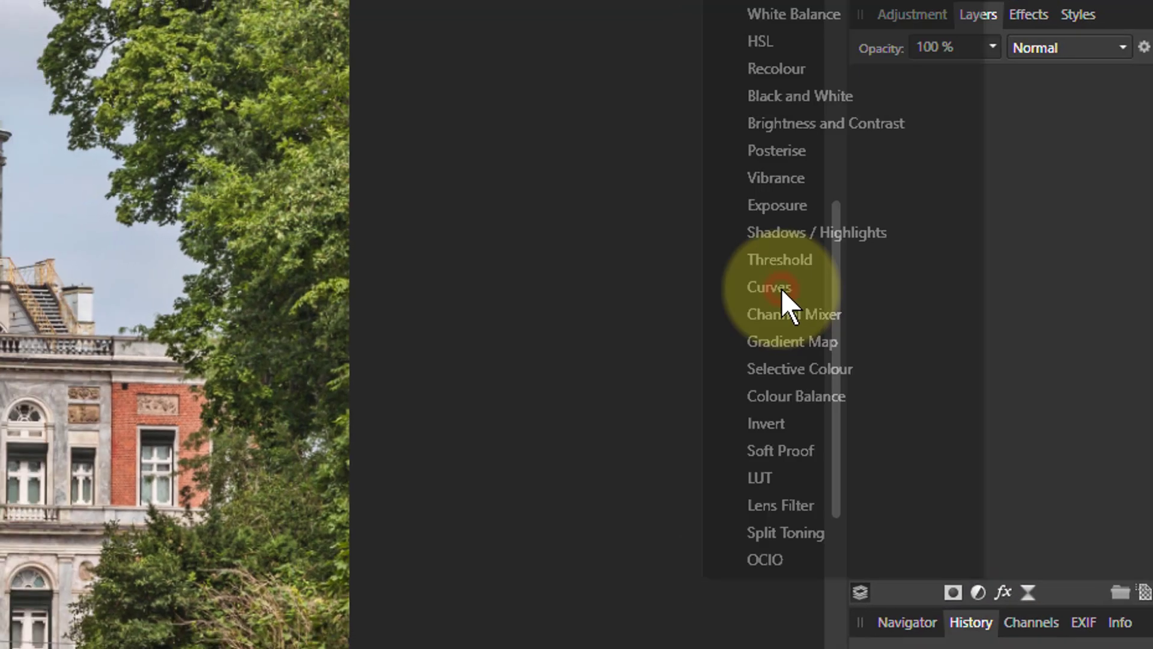
pyautogui.click(730, 295)
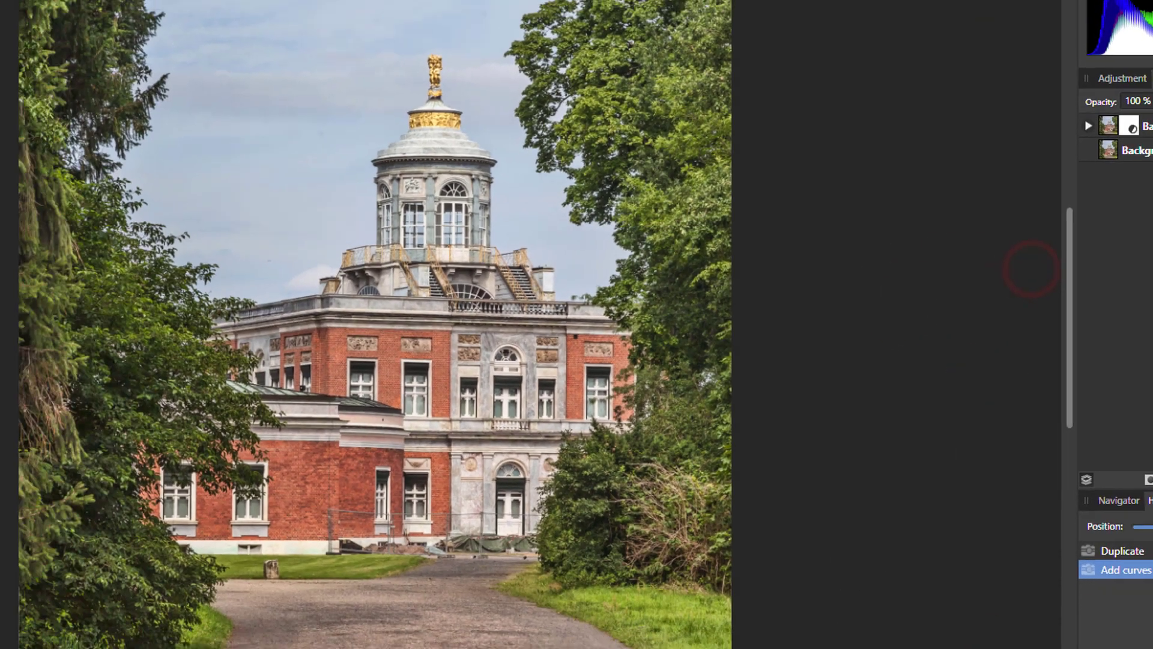
pyautogui.moveTo(994, 486); pyautogui.dragTo(985, 160)
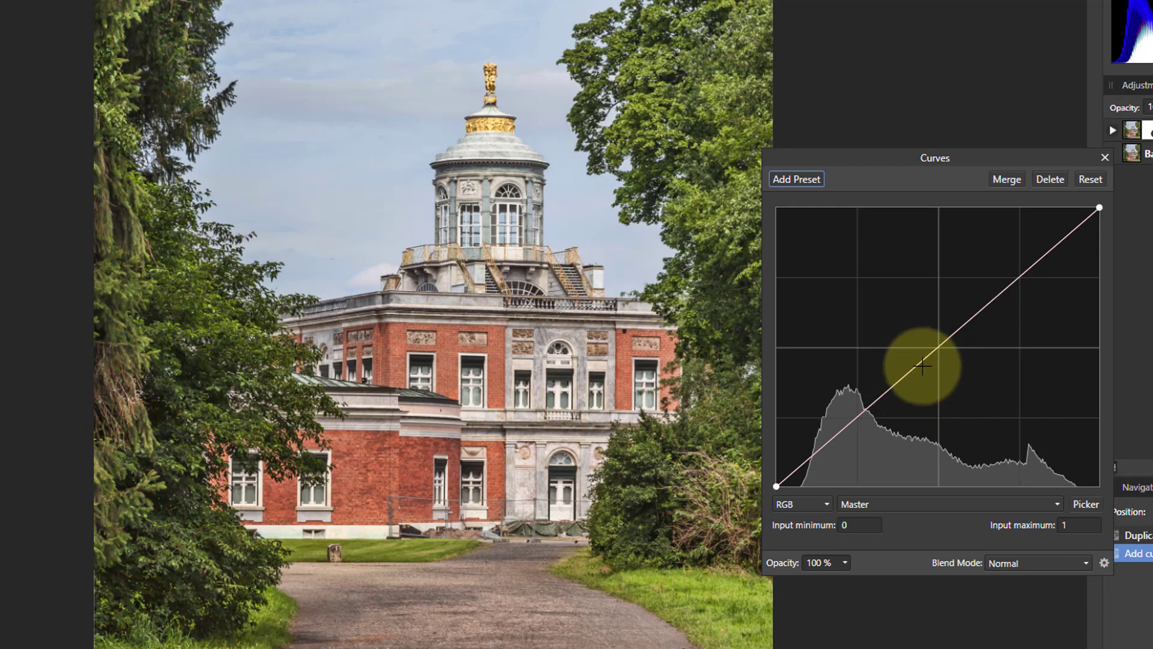
# - Try an S-shaped contrast curve with lowered shadows and raised highlights on the RGB master channel, and reset the adjustment
pyautogui.moveTo(922, 365); pyautogui.dragTo(877, 456)
pyautogui.moveTo(1031, 294); pyautogui.dragTo(997, 275)
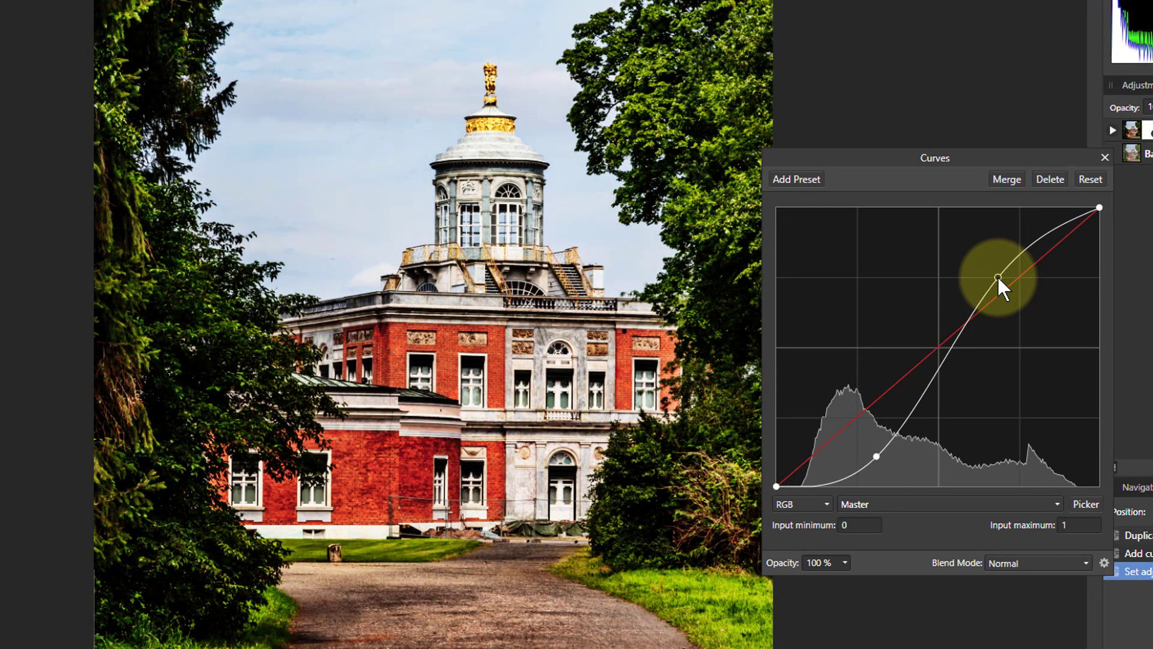
pyautogui.moveTo(883, 449)
pyautogui.mouseDown()
pyautogui.moveTo(875, 458)
pyautogui.moveTo(859, 442)
pyautogui.moveTo(870, 455)
pyautogui.mouseUp()
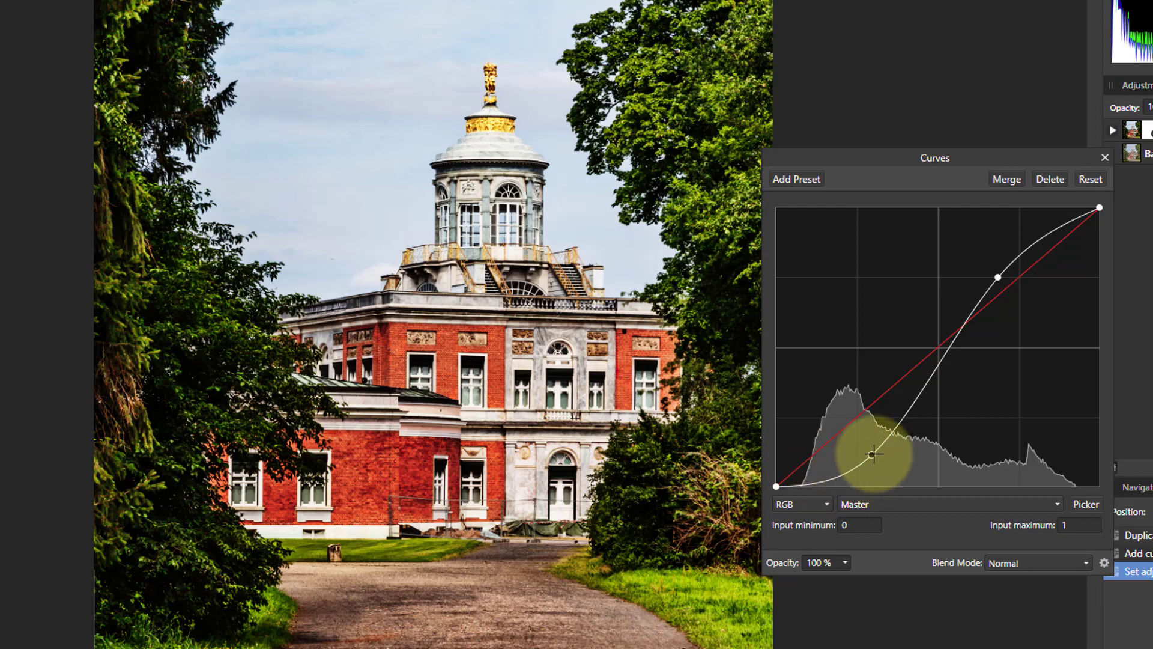
pyautogui.moveTo(871, 455)
pyautogui.mouseDown()
pyautogui.moveTo(841, 442)
pyautogui.moveTo(858, 452)
pyautogui.mouseUp()
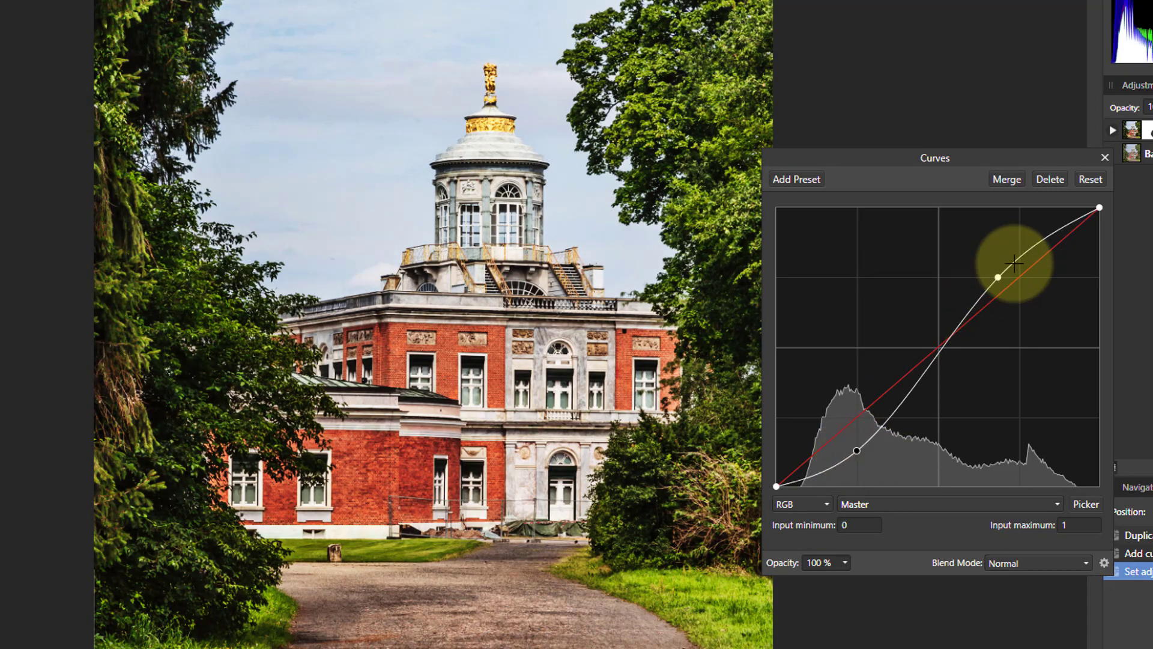
pyautogui.moveTo(996, 277); pyautogui.dragTo(1053, 233)
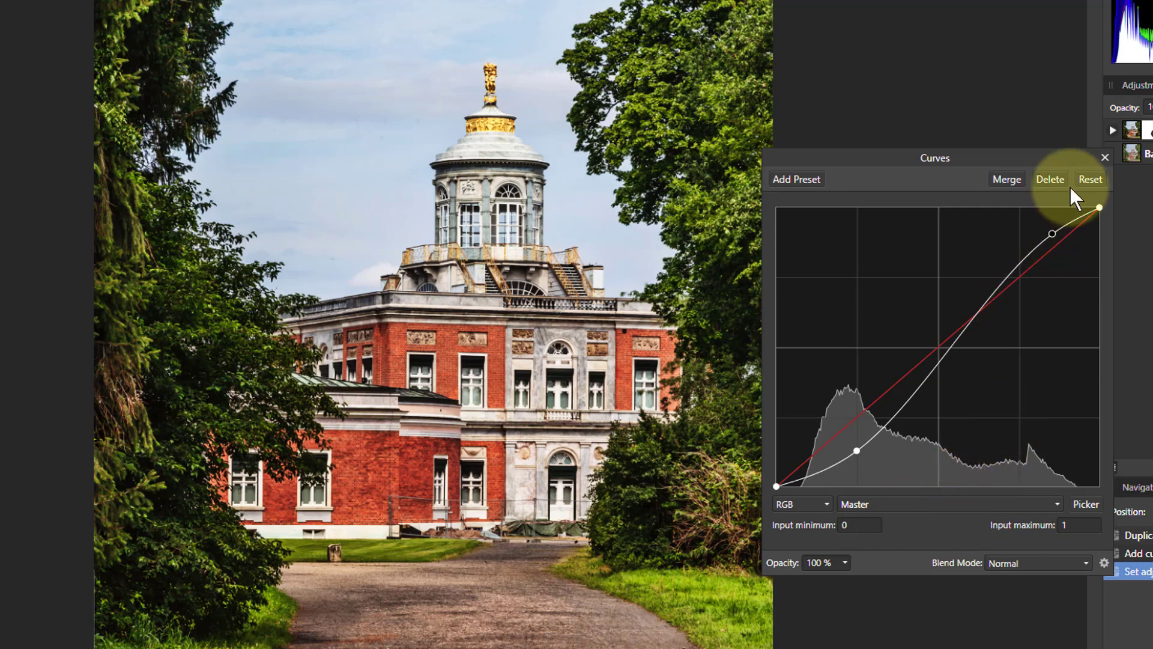
pyautogui.click(1088, 182)
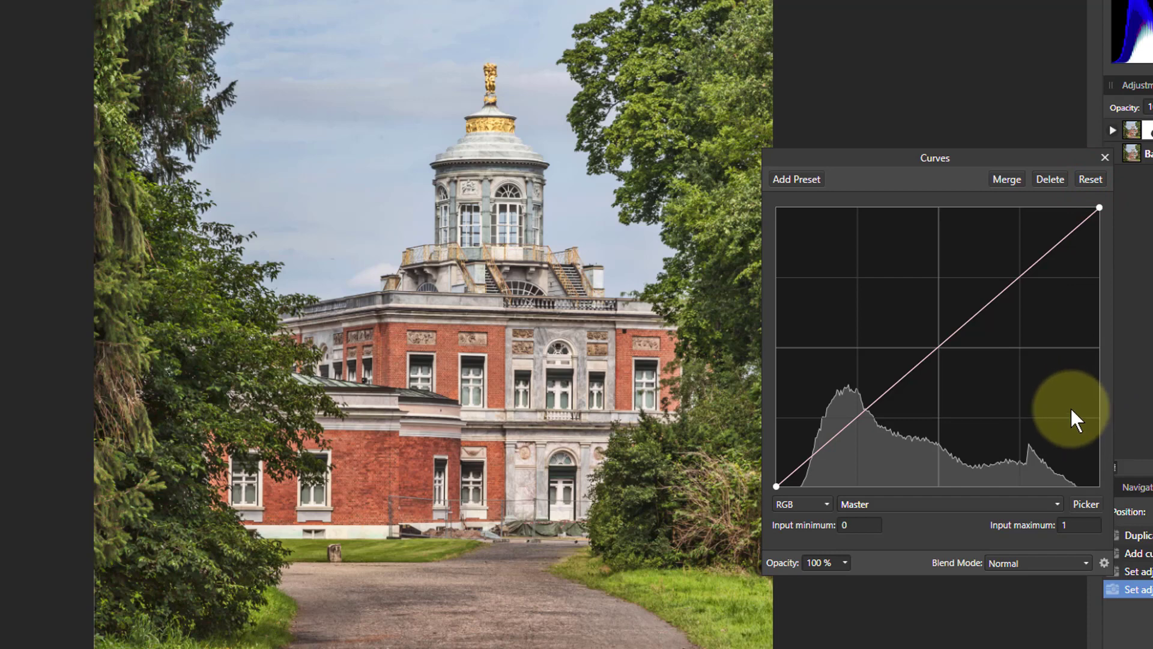
# - Try the Overlay blend mode with a two-point RGB master curve lowered in the midtones and highlights, and reset the adjustment
pyautogui.click(1013, 561)
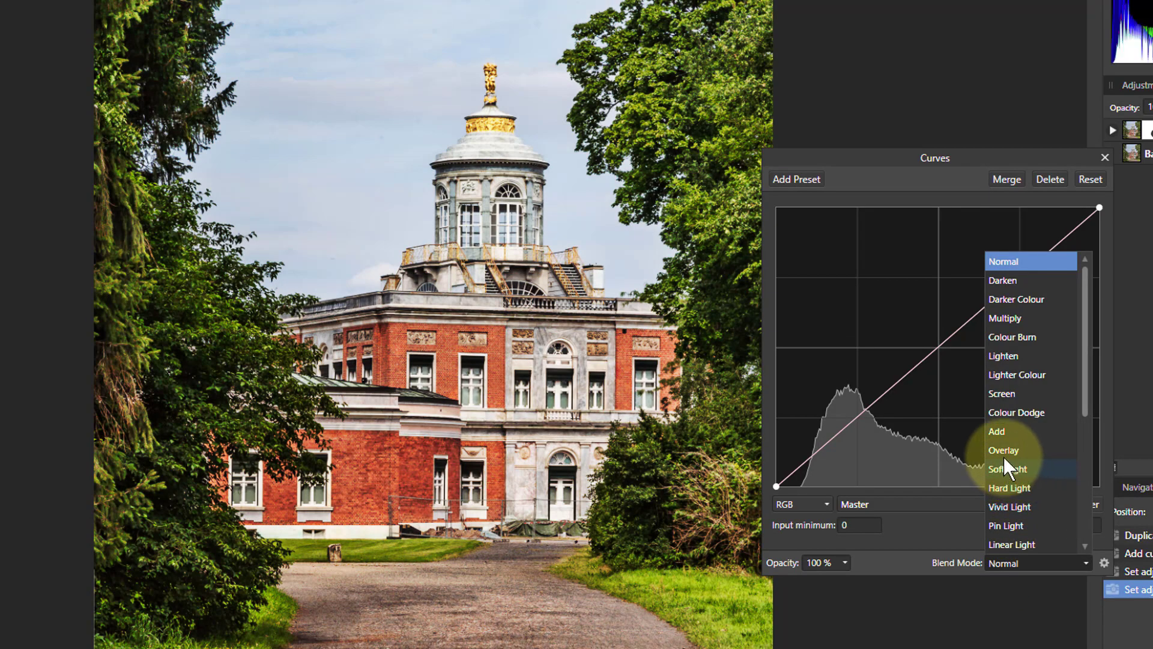
pyautogui.click(1000, 450)
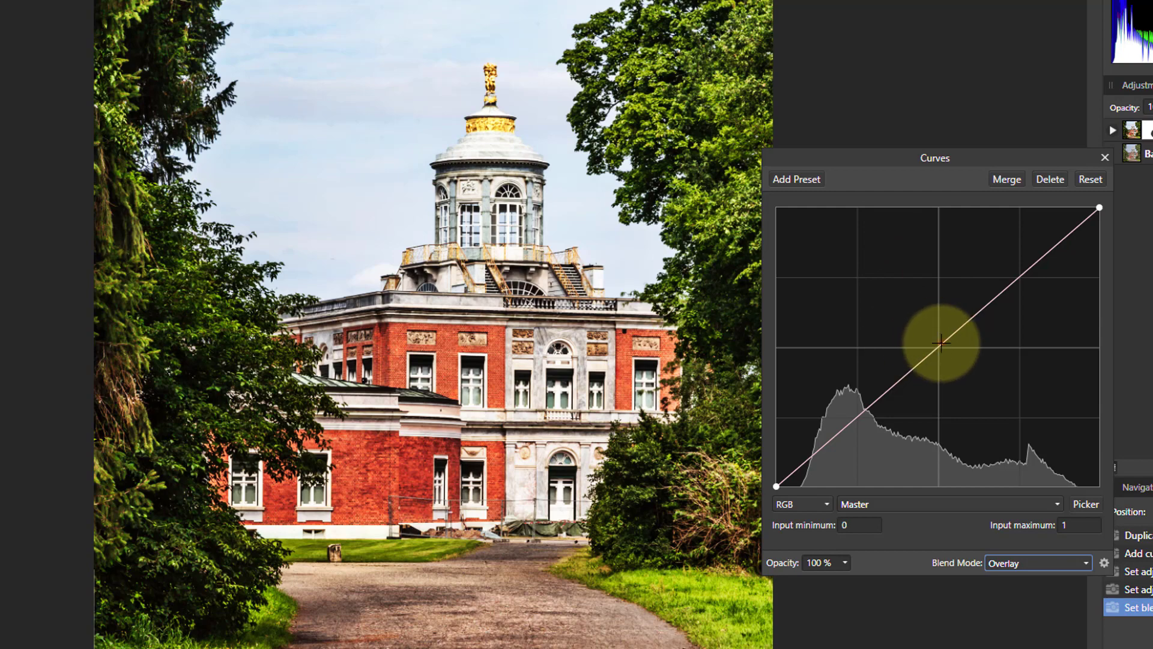
pyautogui.moveTo(941, 342); pyautogui.dragTo(980, 370)
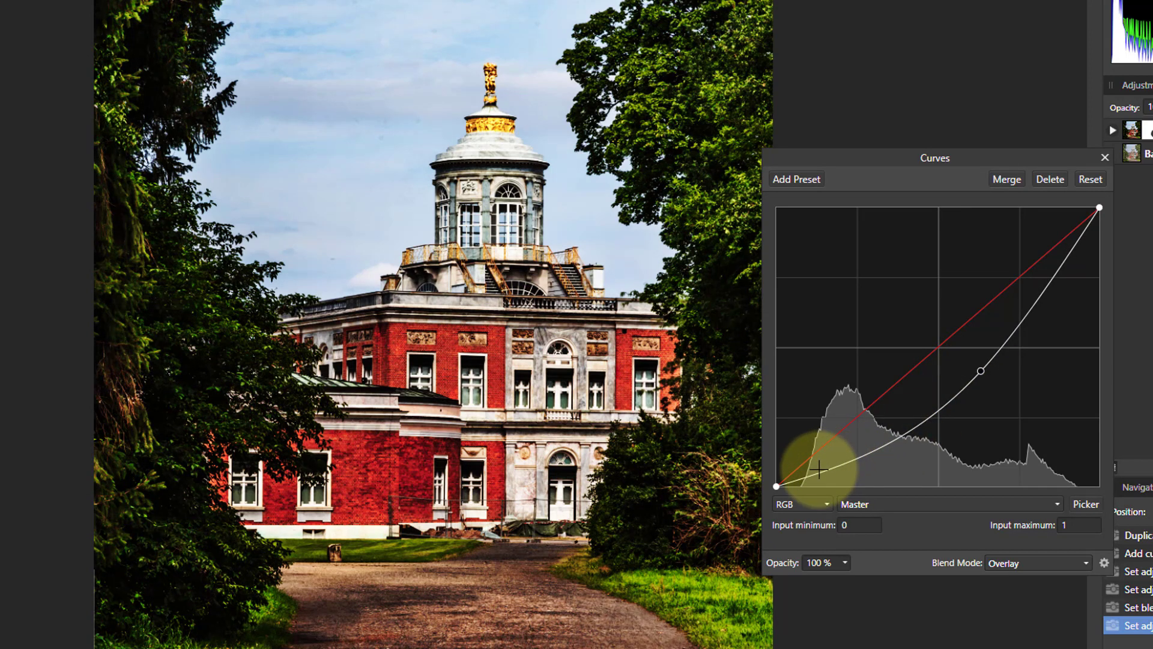
pyautogui.moveTo(819, 468); pyautogui.dragTo(830, 425)
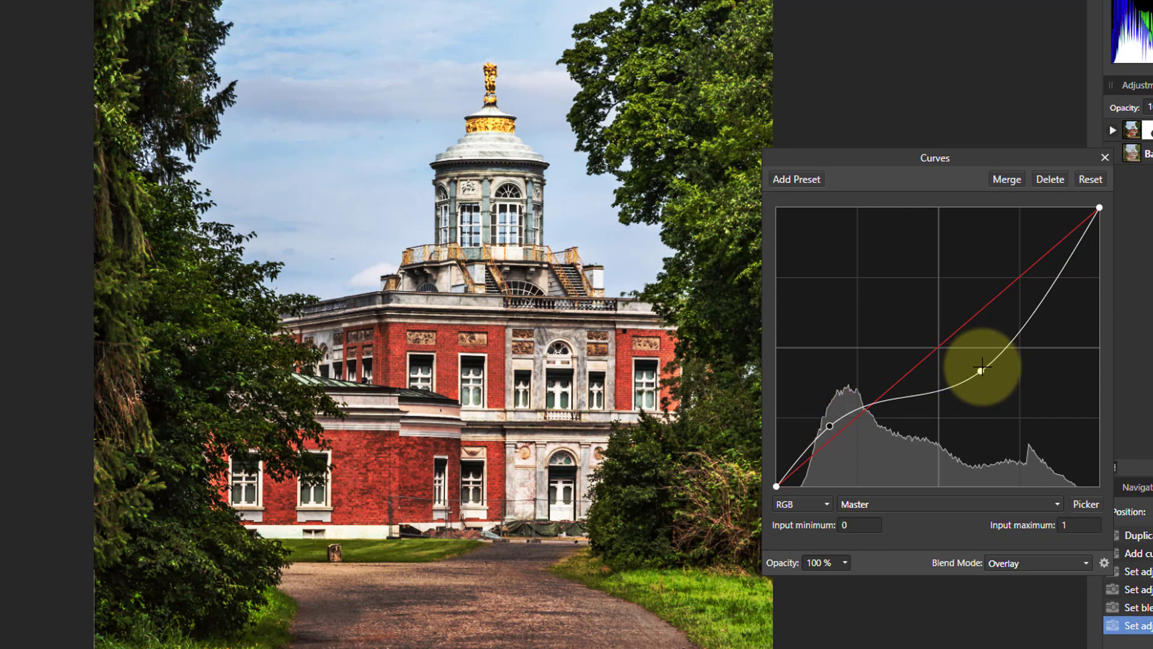
pyautogui.moveTo(983, 367); pyautogui.dragTo(1019, 328)
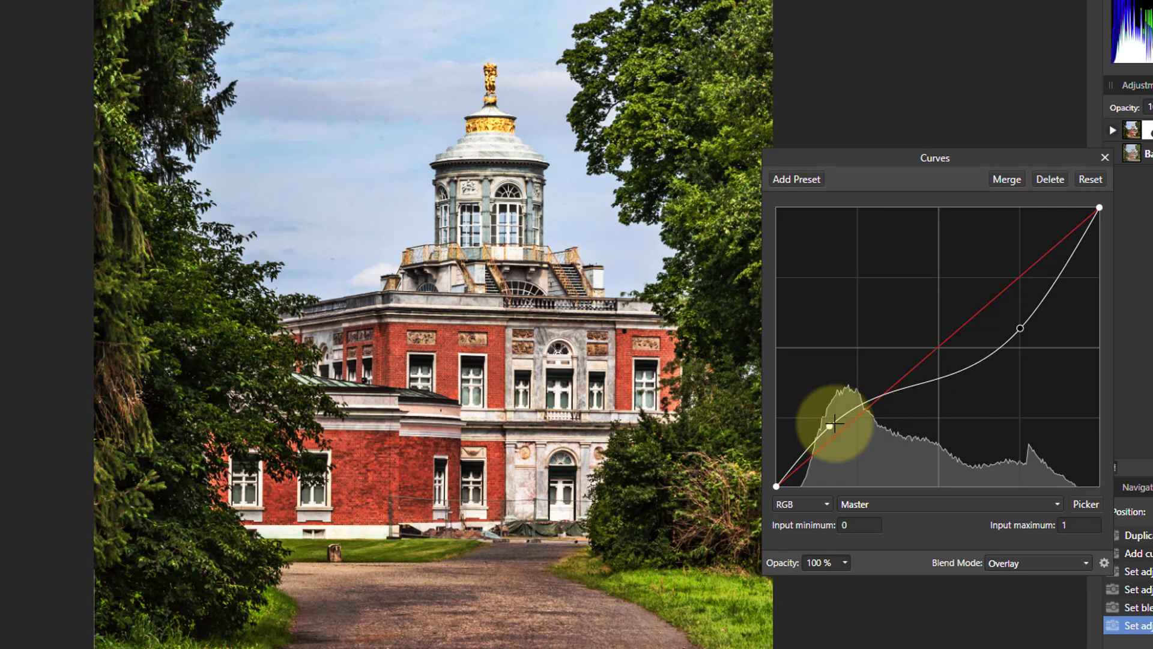
pyautogui.moveTo(831, 425); pyautogui.dragTo(820, 448)
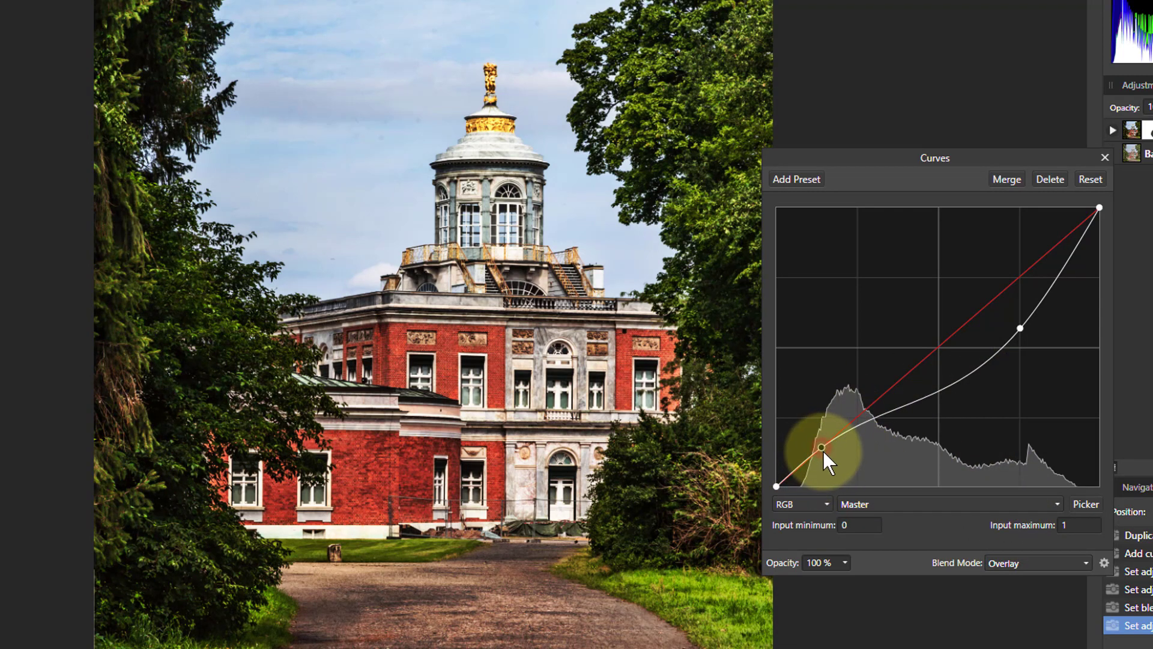
pyautogui.moveTo(822, 451)
pyautogui.mouseDown()
pyautogui.moveTo(824, 467)
pyautogui.moveTo(820, 456)
pyautogui.mouseUp()
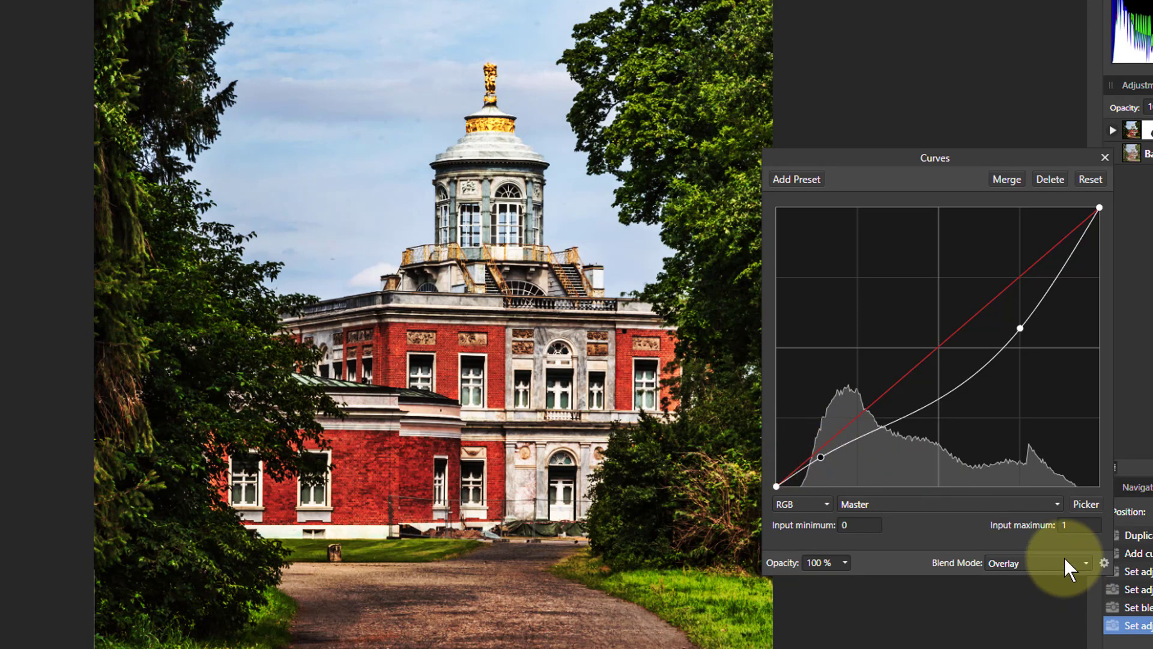
pyautogui.click(1091, 180)
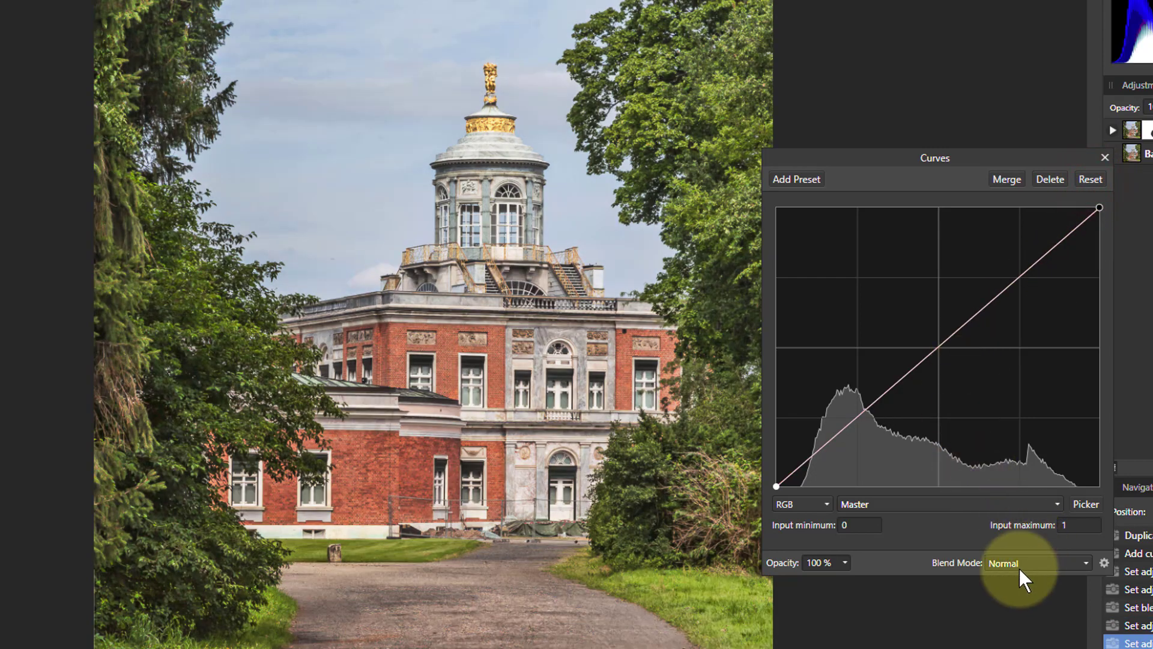
# - Try a raised Lightness curve in LAB with the Multiply blend mode, and reset the adjustment
pyautogui.click(787, 503)
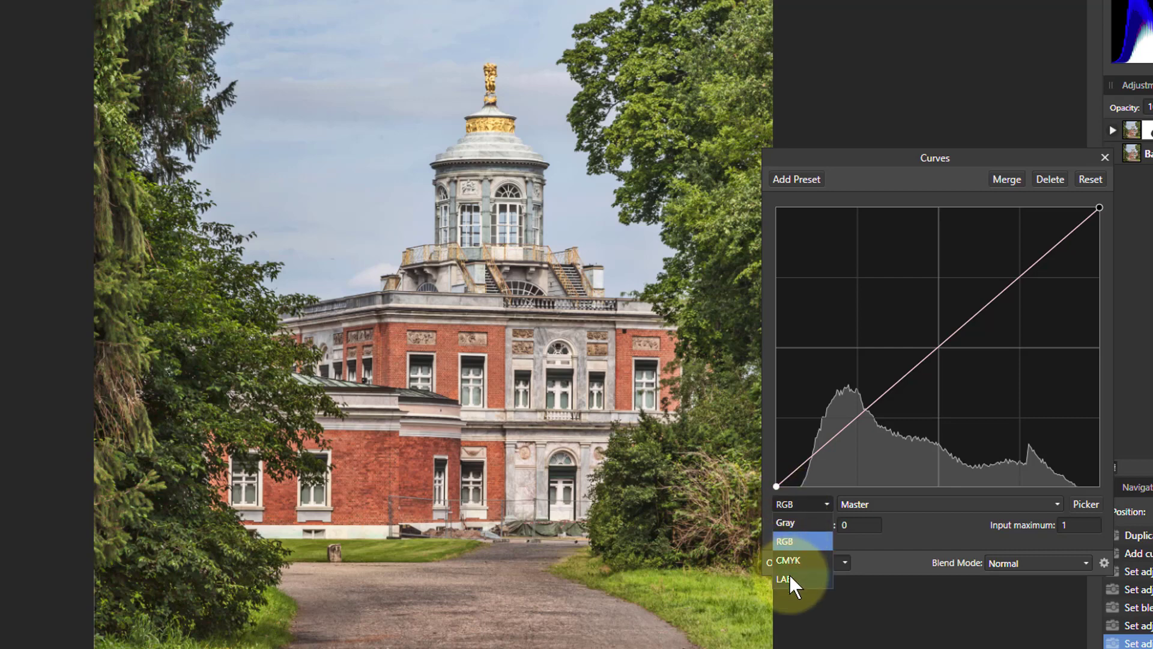
pyautogui.click(790, 577)
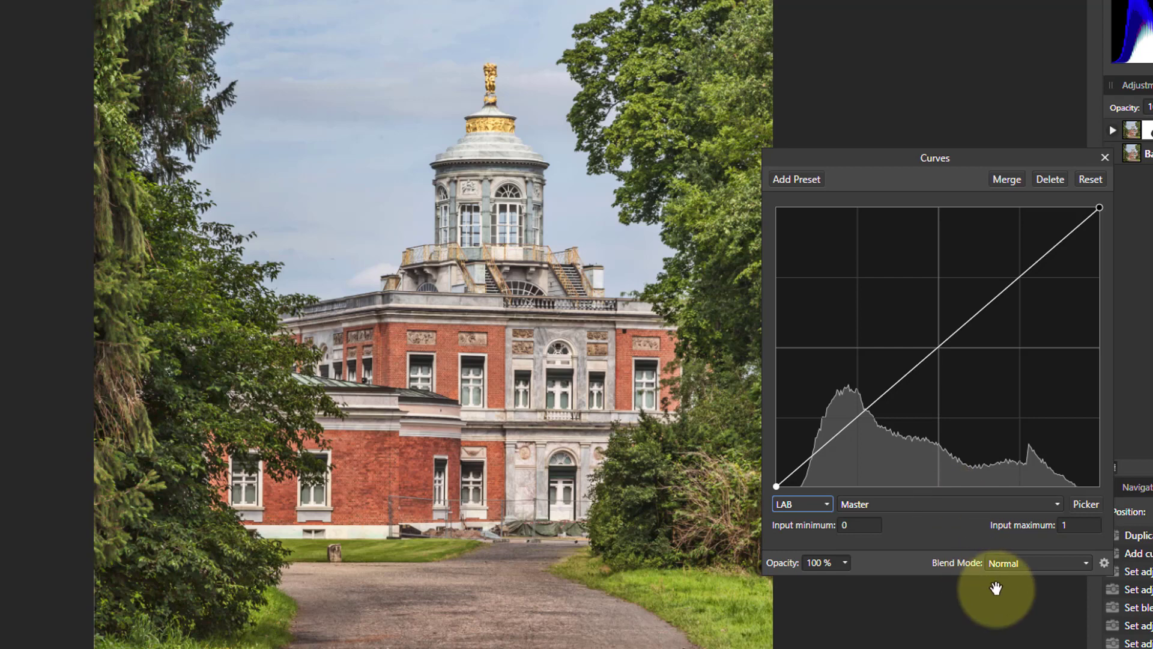
pyautogui.click(1013, 563)
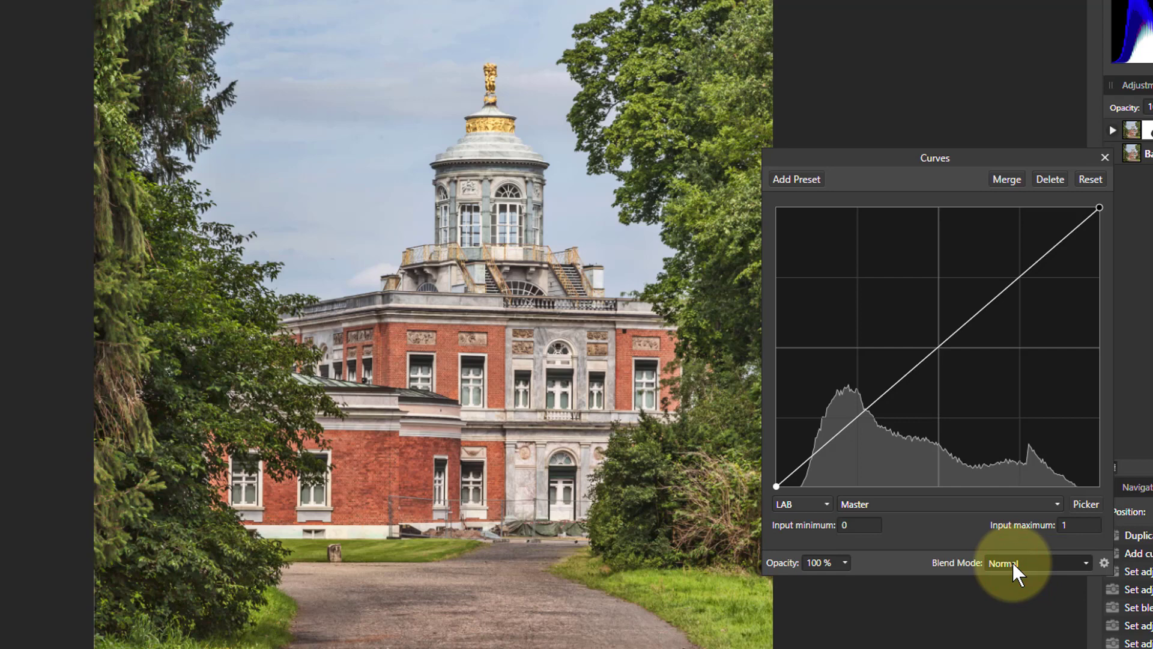
pyautogui.click(1011, 563)
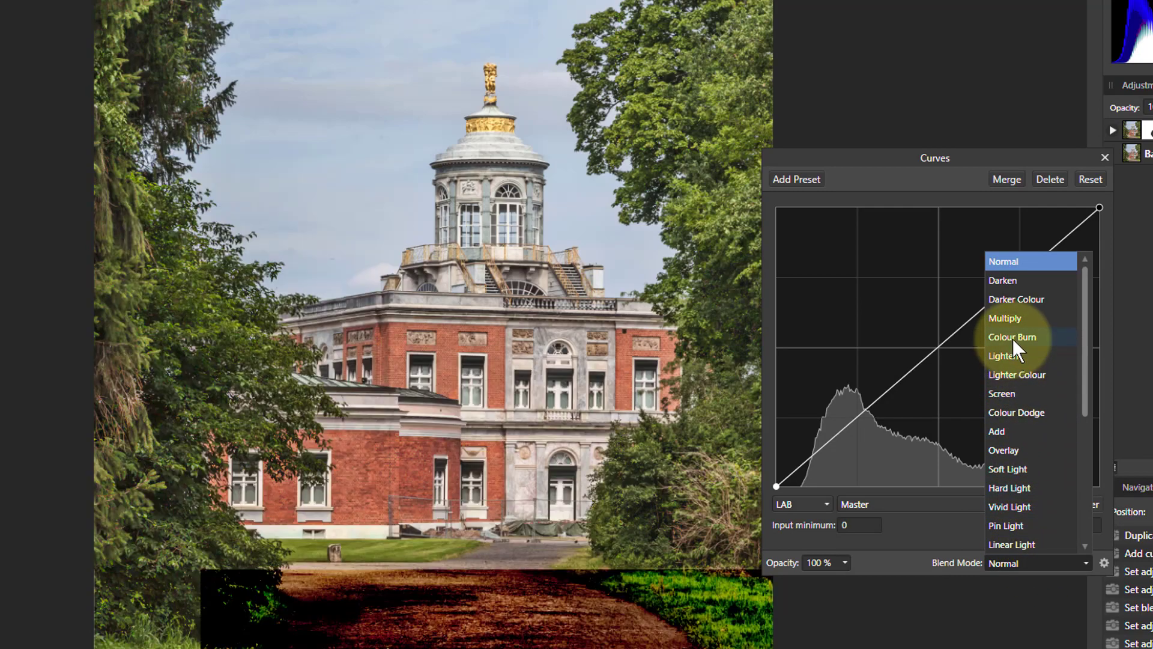
pyautogui.click(999, 319)
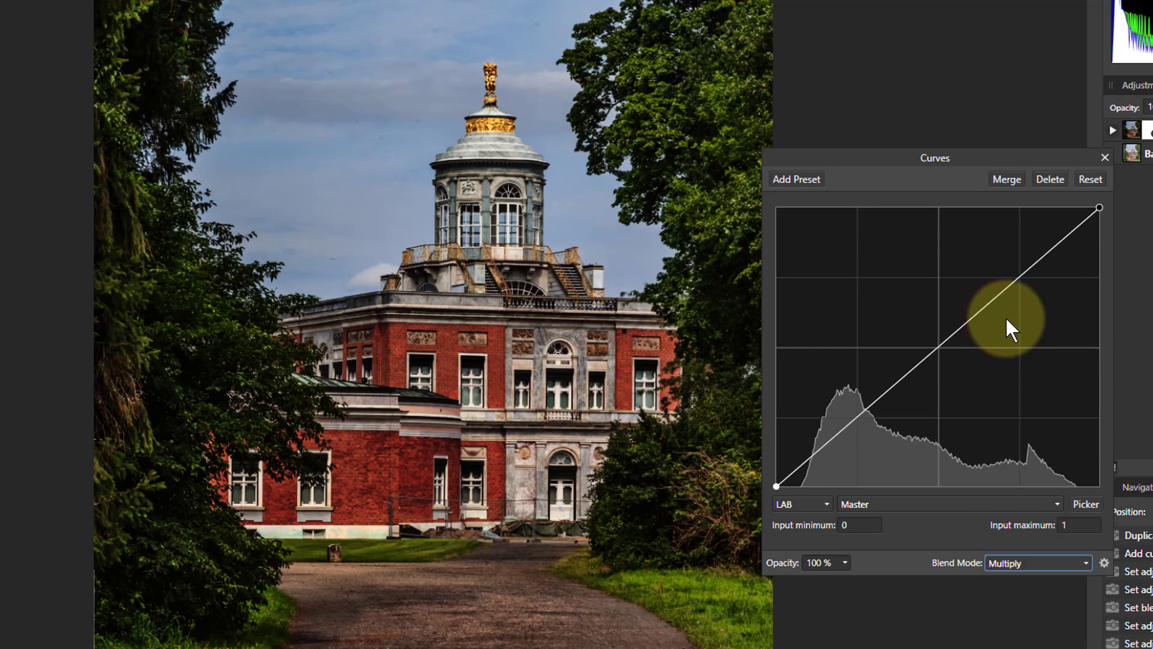
pyautogui.click(919, 505)
pyautogui.click(886, 541)
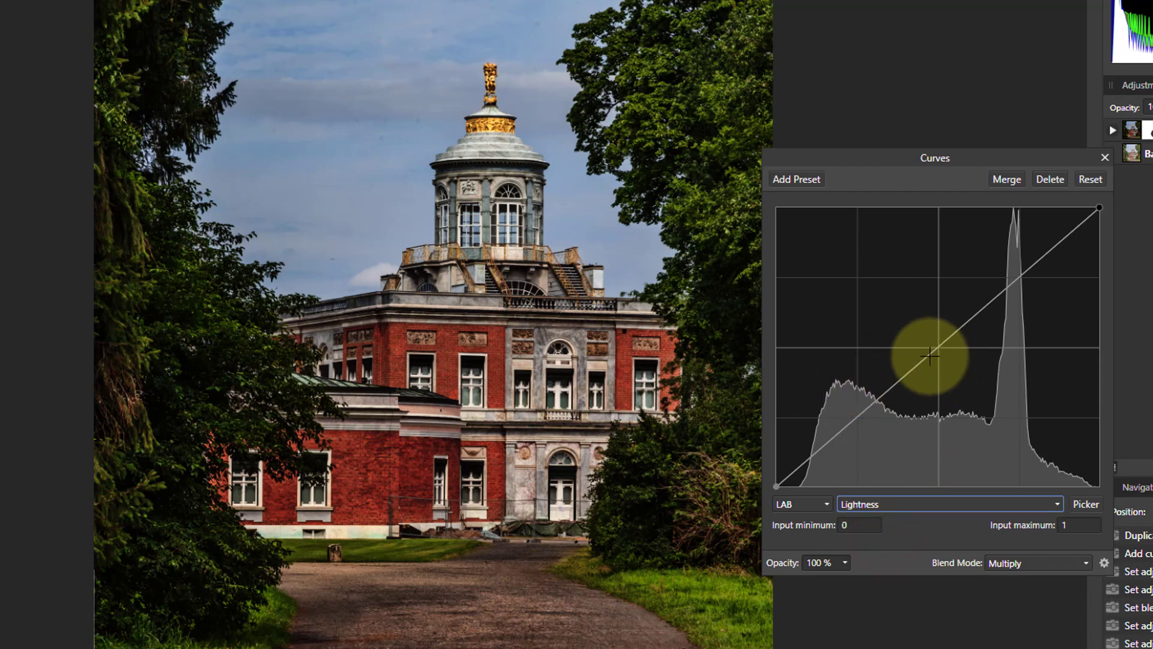
pyautogui.moveTo(923, 352); pyautogui.dragTo(842, 363)
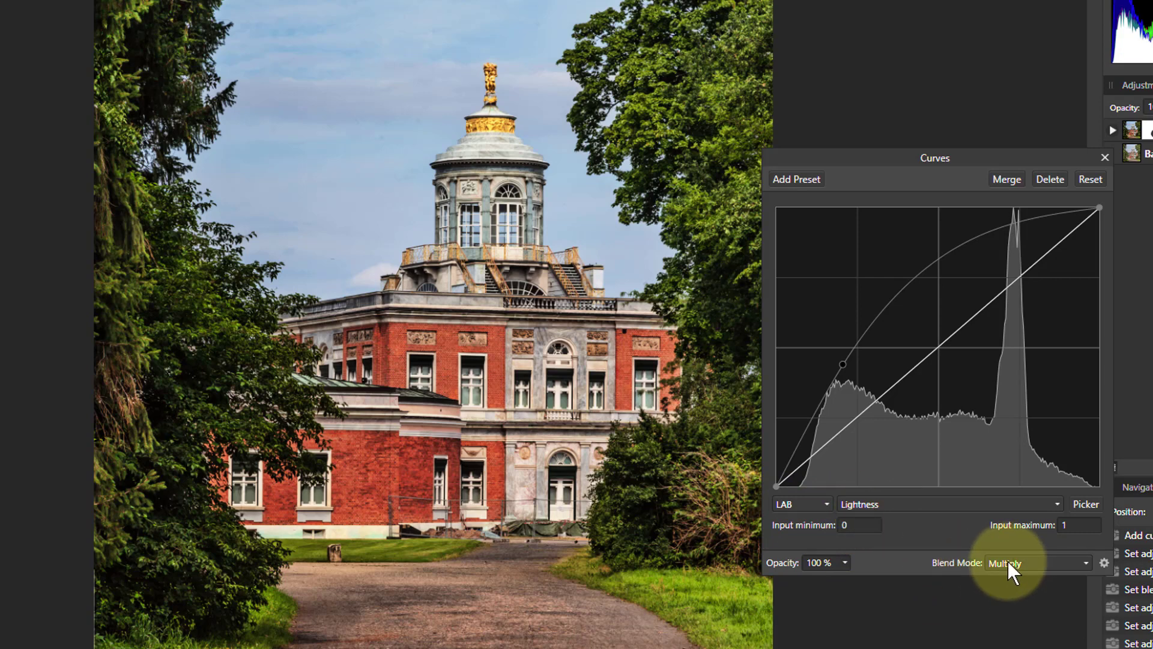
pyautogui.click(1092, 182)
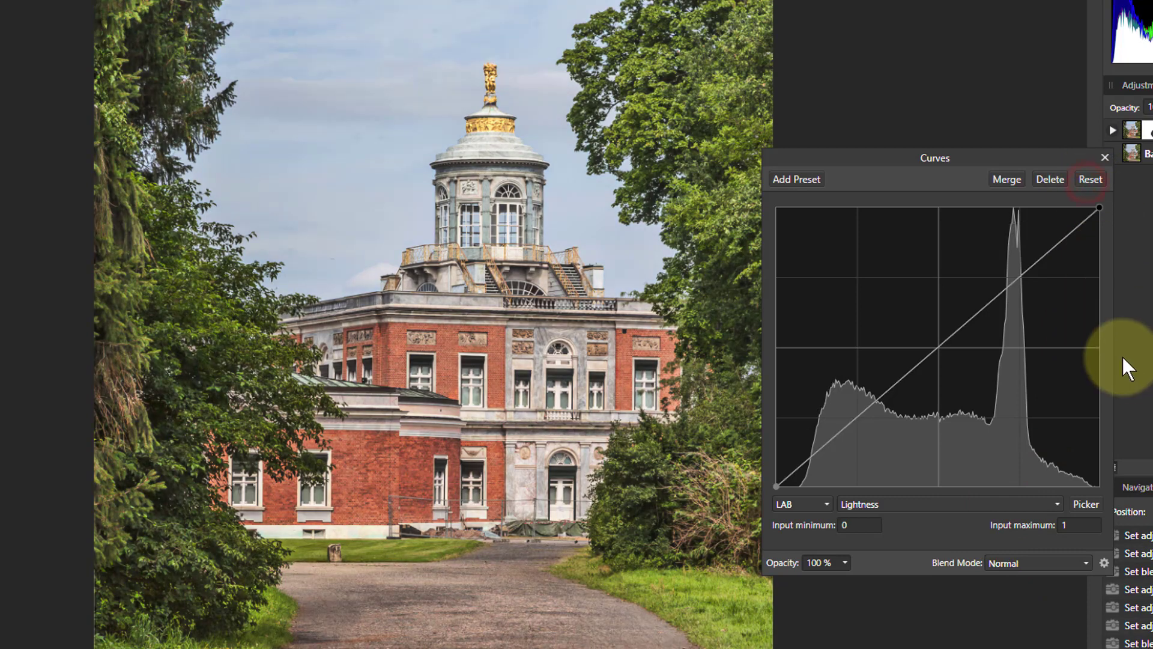
# - Switch the Curves adjustment to the CMYK colour space and its Black channel
pyautogui.click(791, 504)
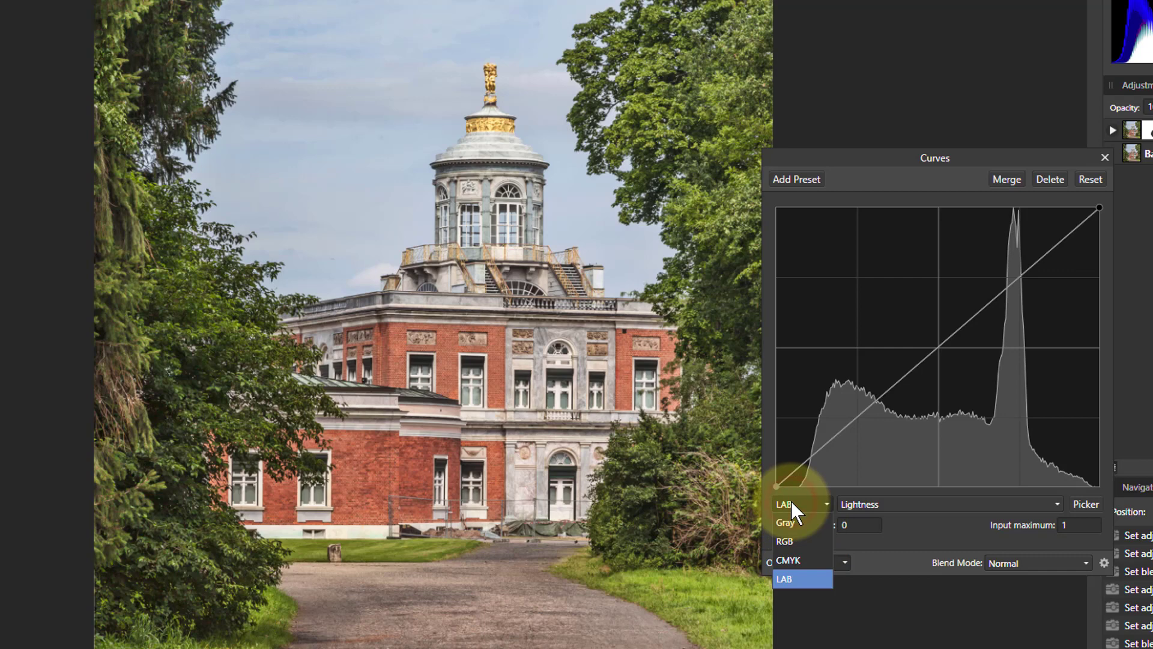
pyautogui.click(794, 558)
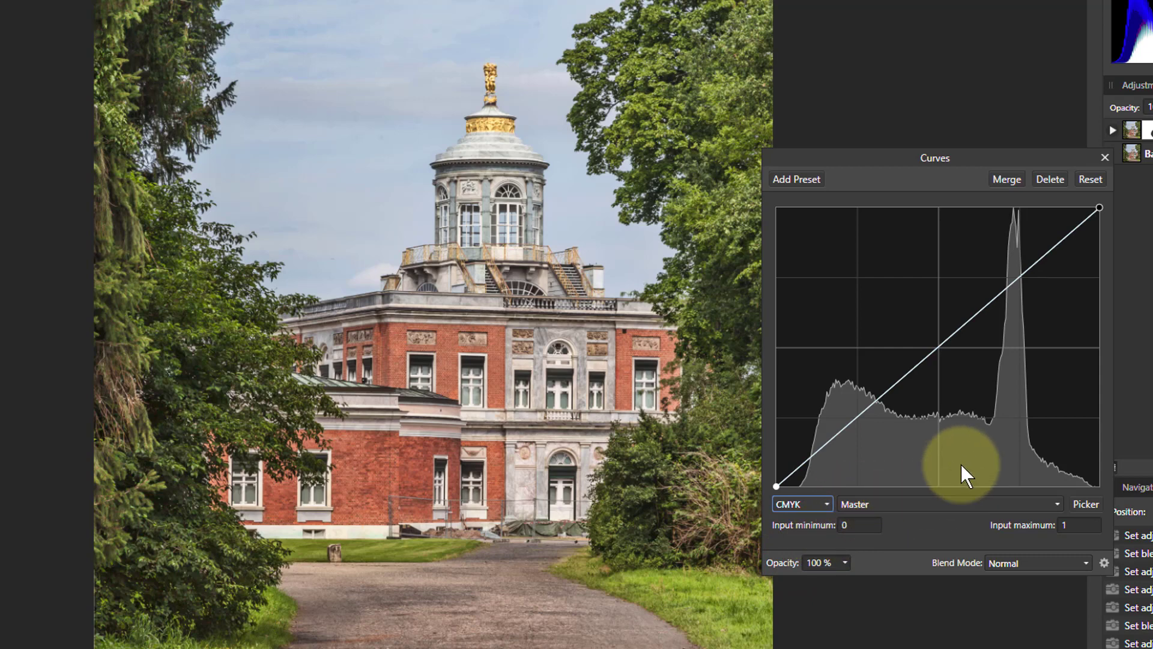
pyautogui.click(885, 504)
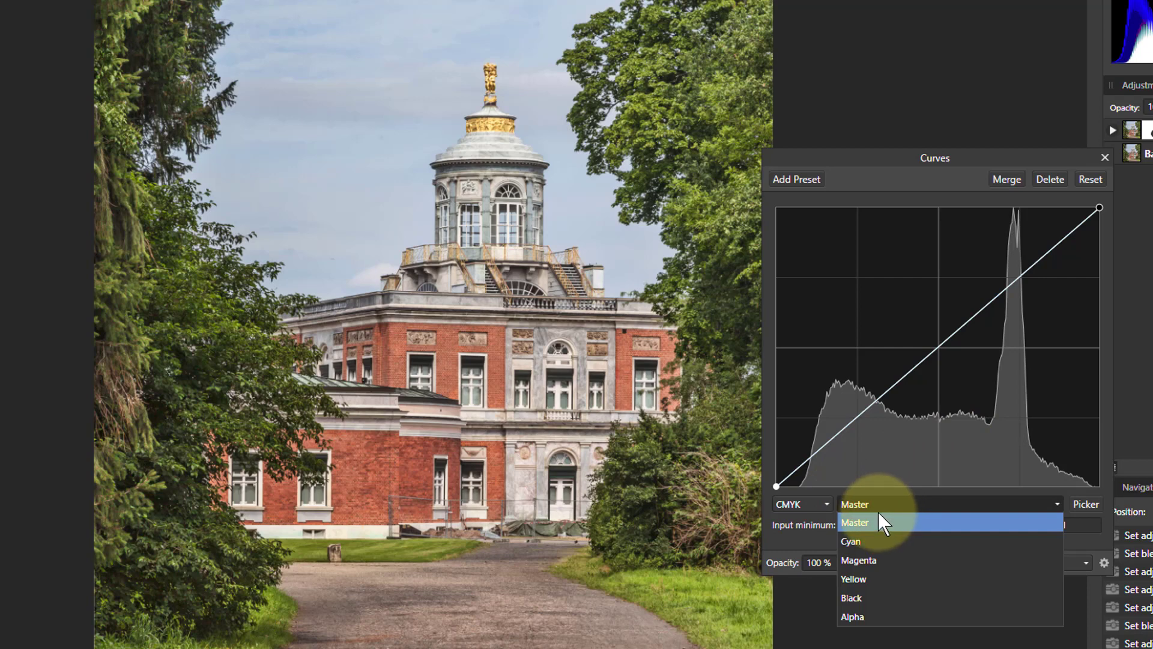
pyautogui.click(867, 598)
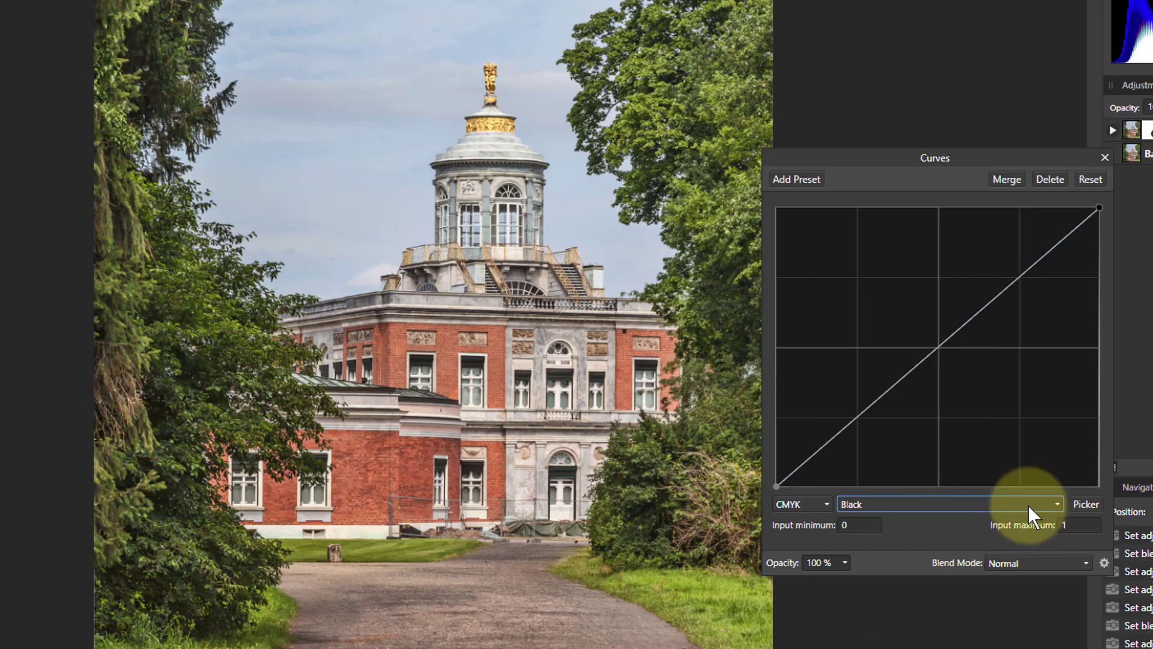
# - Try the Multiply blend mode with the Black curve pulled fully down at its highest input, and reset the adjustment
pyautogui.click(1014, 560)
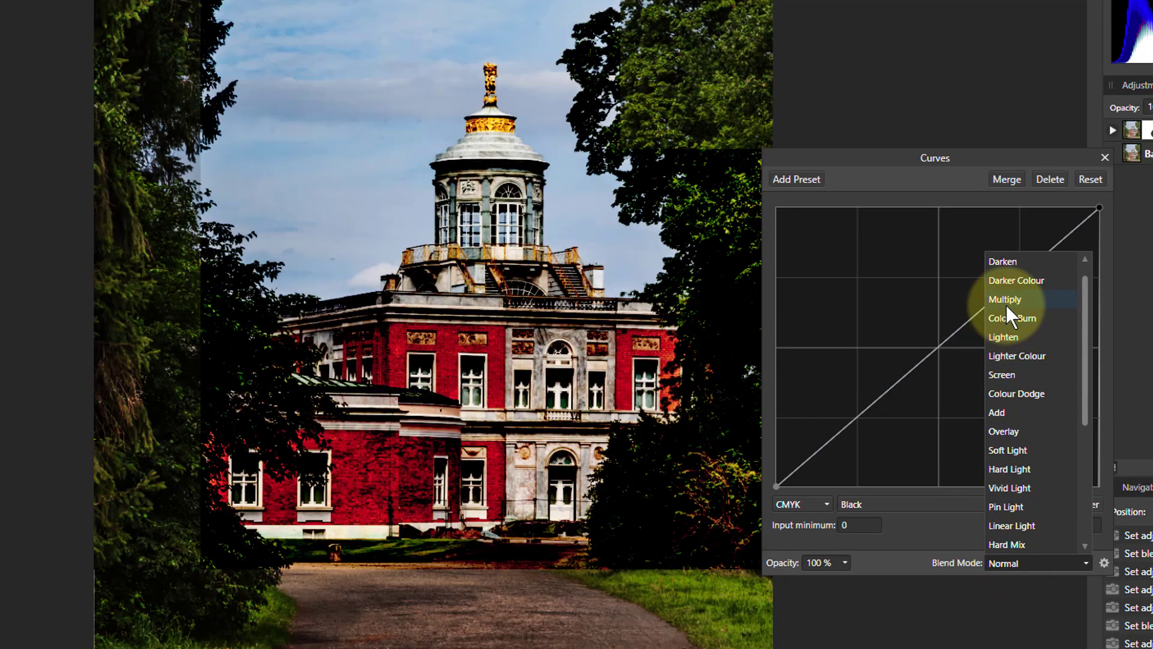
pyautogui.click(1002, 295)
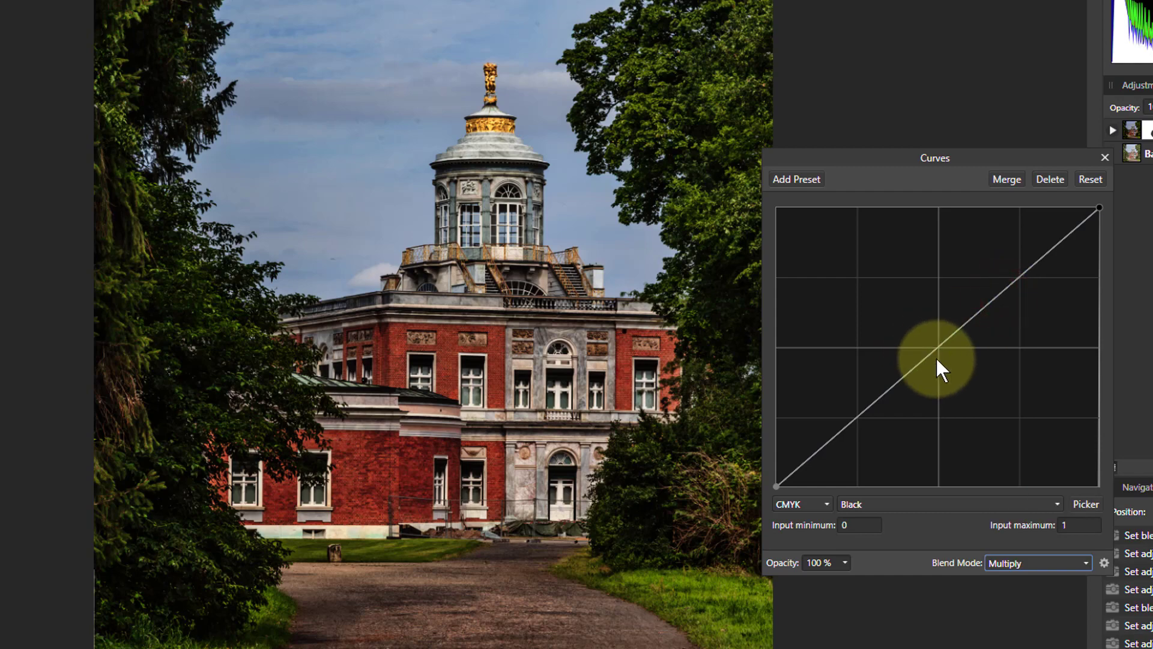
pyautogui.moveTo(937, 348); pyautogui.dragTo(1103, 485)
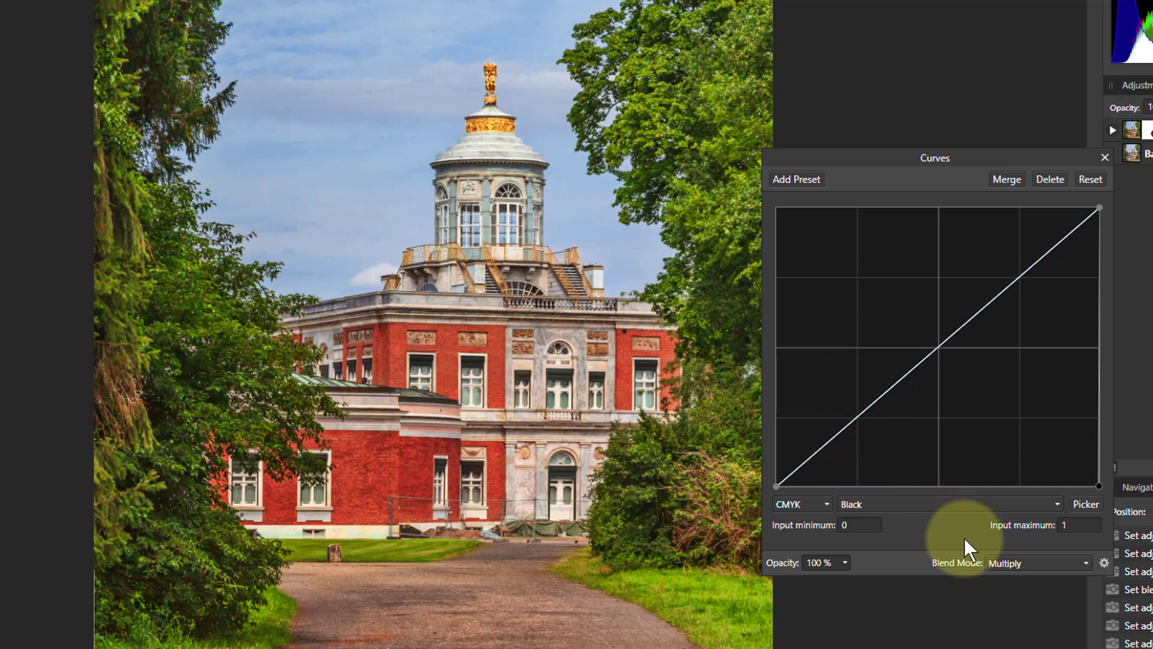
pyautogui.click(1086, 178)
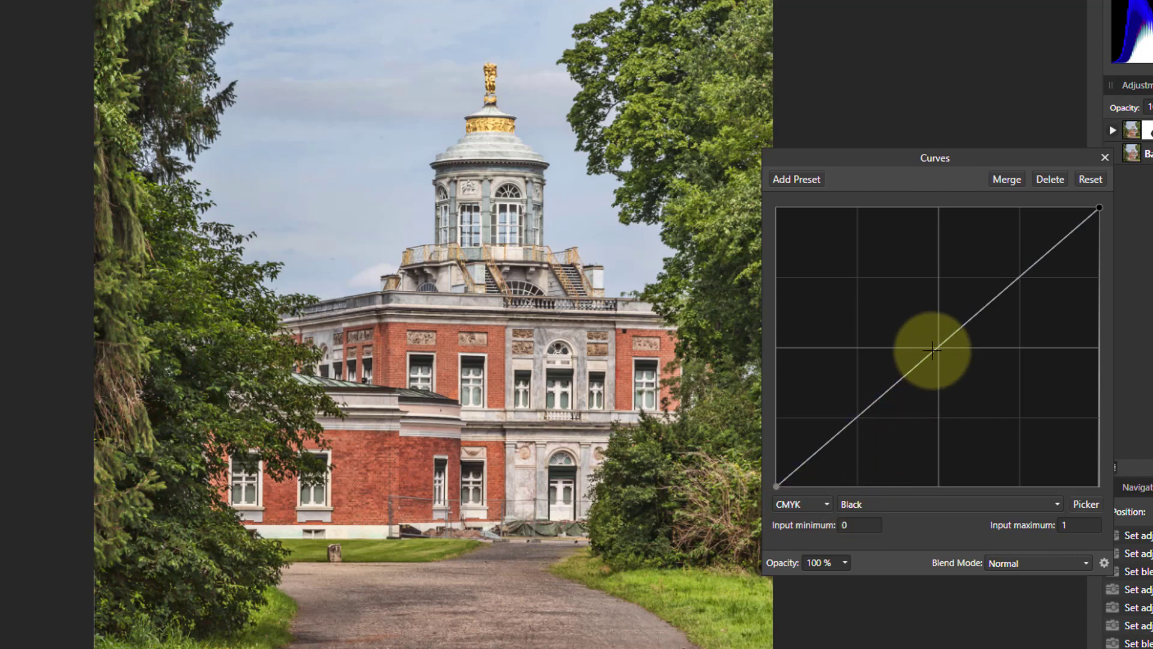
# - Lower the midtones of the CMYK Black curve and raise the midtones of the CMYK Master curve
pyautogui.moveTo(932, 350); pyautogui.dragTo(965, 388)
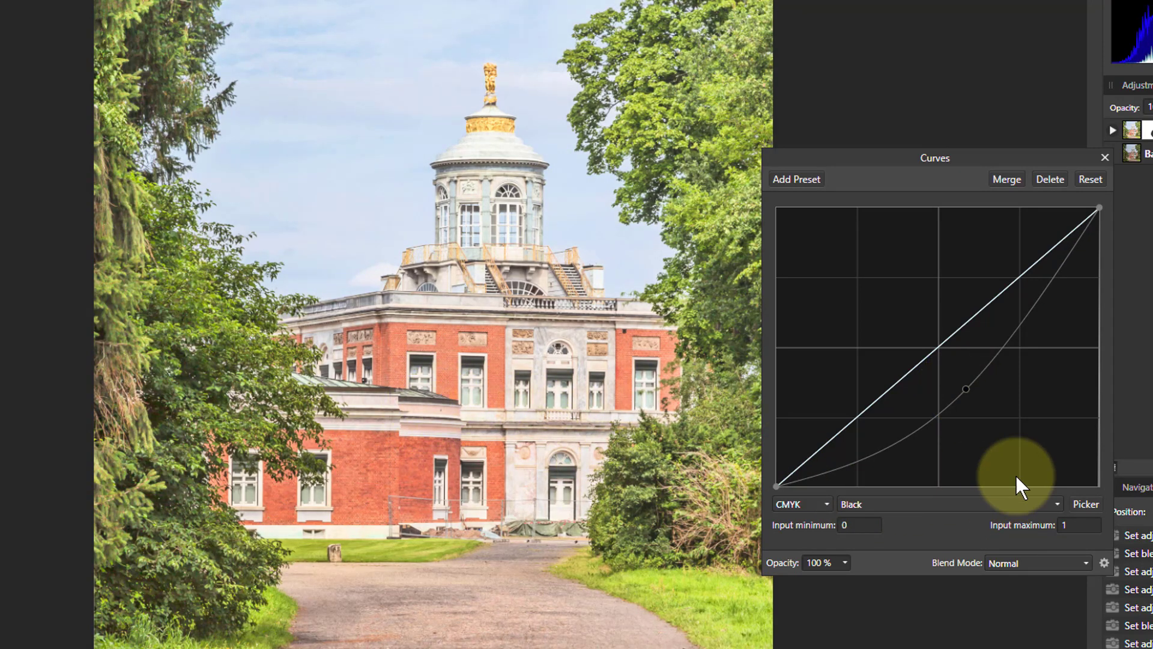
pyautogui.click(924, 505)
pyautogui.click(874, 520)
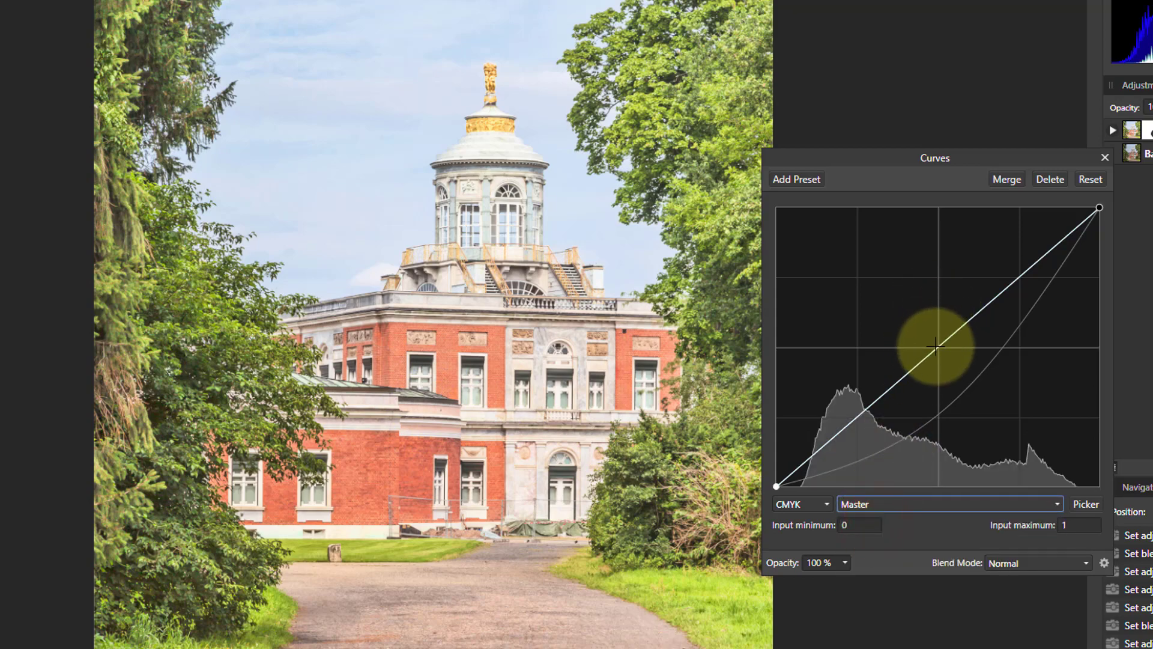
pyautogui.moveTo(935, 347); pyautogui.dragTo(884, 318)
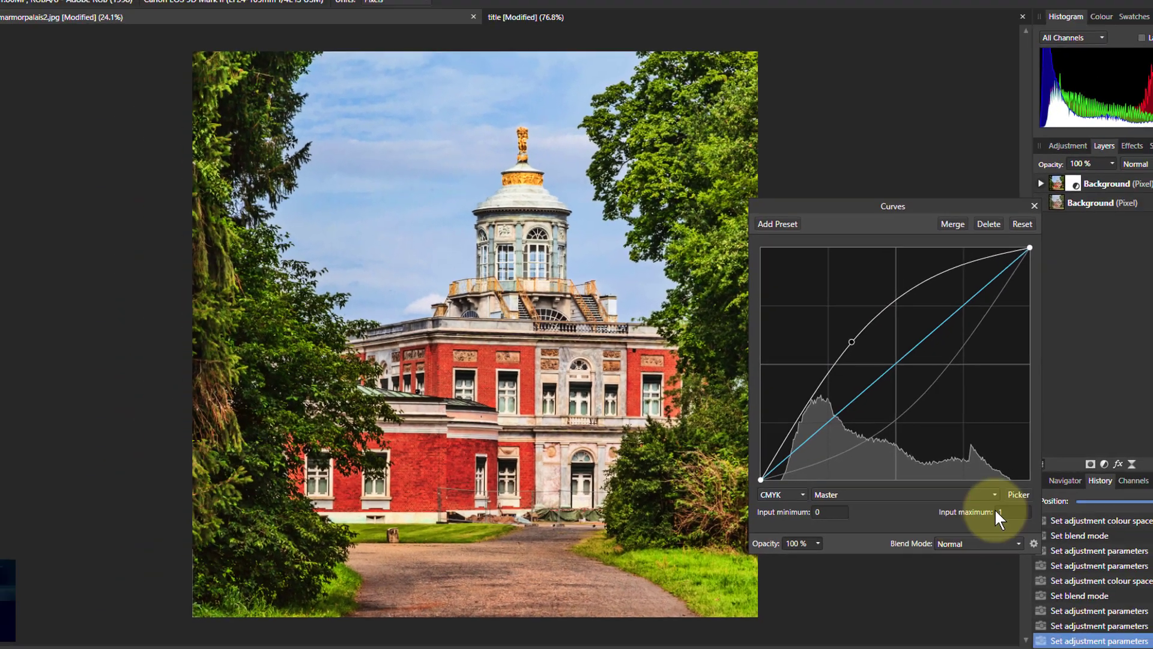